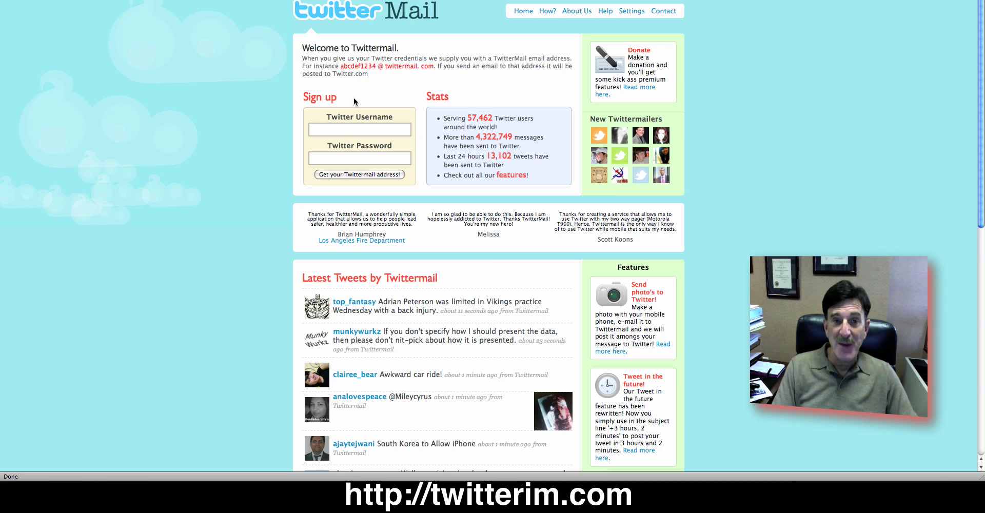
Sign up for a Twittermail address by entering the Twitter username and the account password, and submit the form.
{"action": "left_click", "coordinate": [351, 130]}
{"action": "type", "text": "newbieking"}
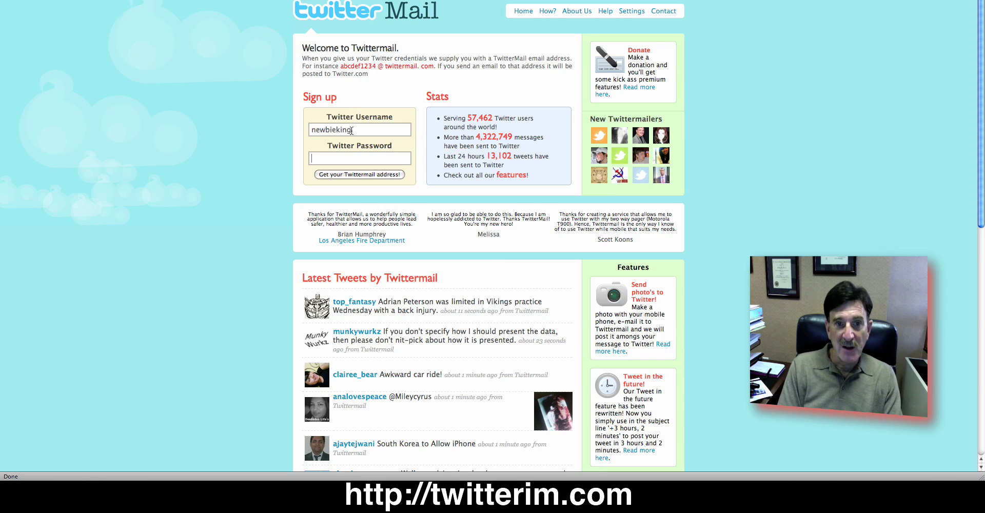
{"action": "type", "text": "•••••••"}
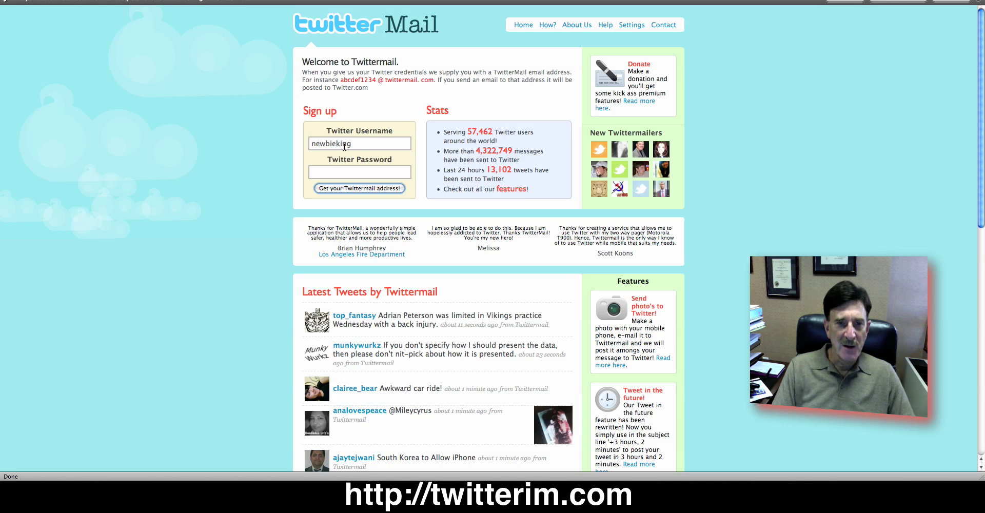
{"action": "left_click_drag", "start_coordinate": [337, 144], "coordinate": [310, 142]}
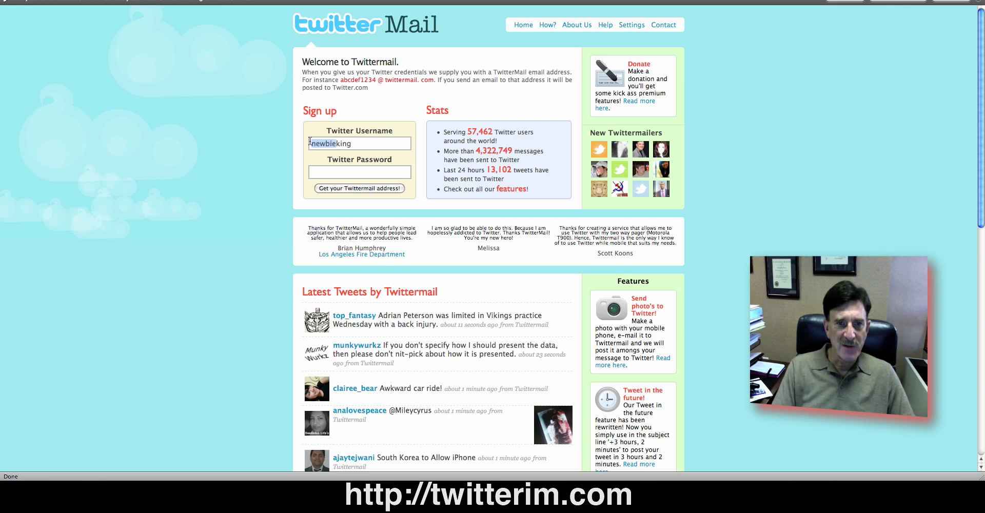
{"action": "left_click", "coordinate": [346, 170]}
{"action": "type", "text": "*******"}
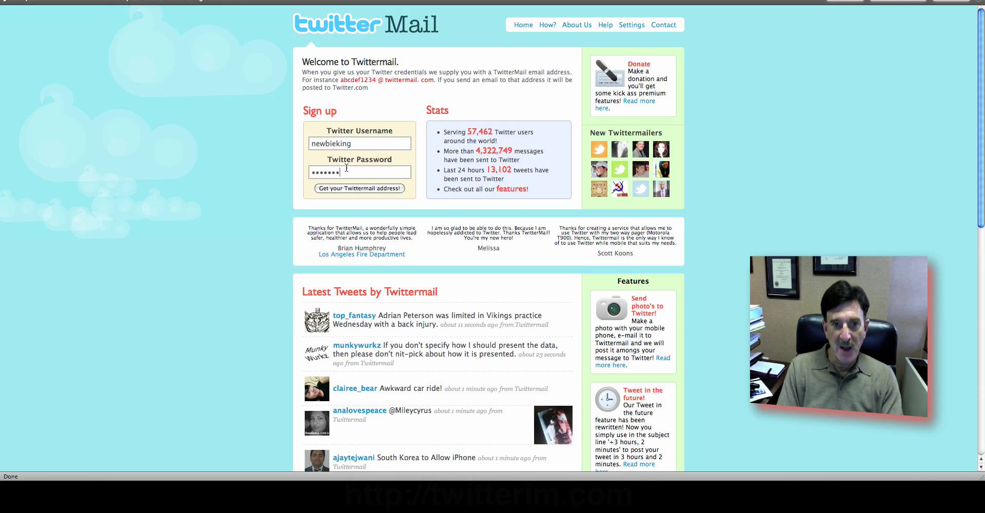
{"action": "left_click", "coordinate": [361, 189]}
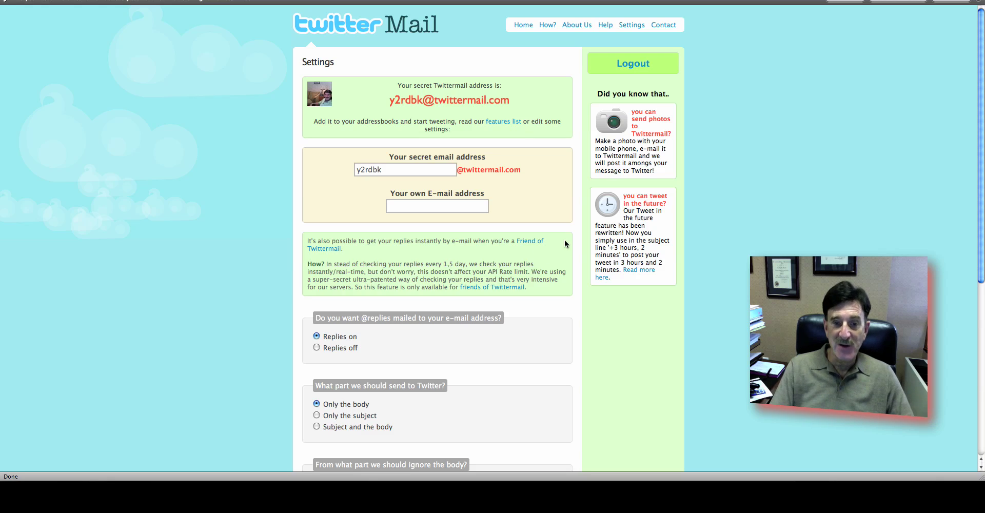
Create a new message in Entourage and address it to the secret Twittermail address copied from the settings page in Firefox.
{"action": "left_click", "coordinate": [619, 476]}
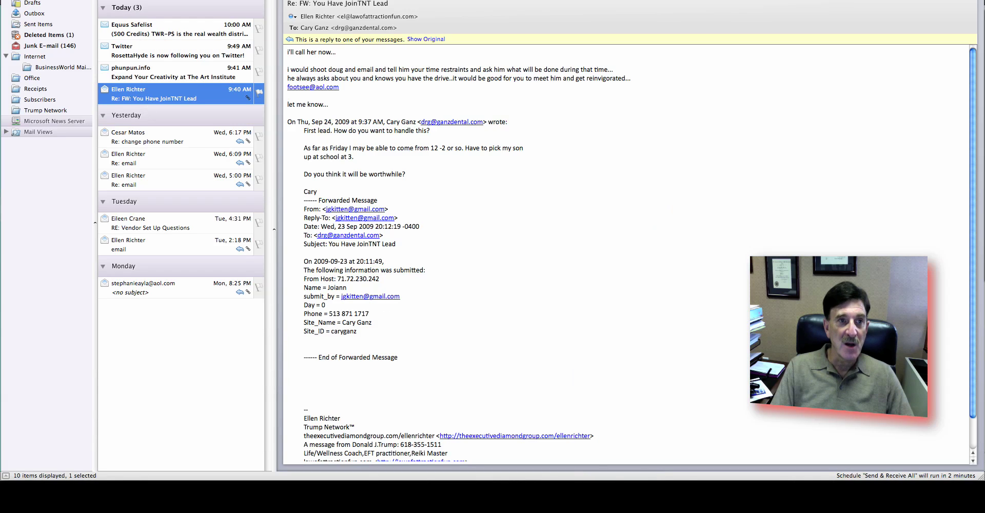
{"action": "key", "text": "super+j"}
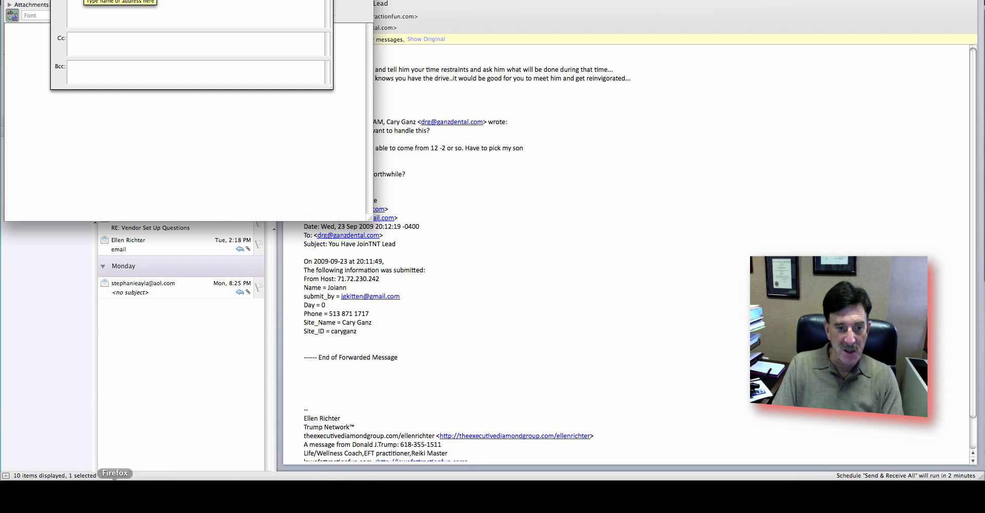
{"action": "left_click", "coordinate": [115, 484]}
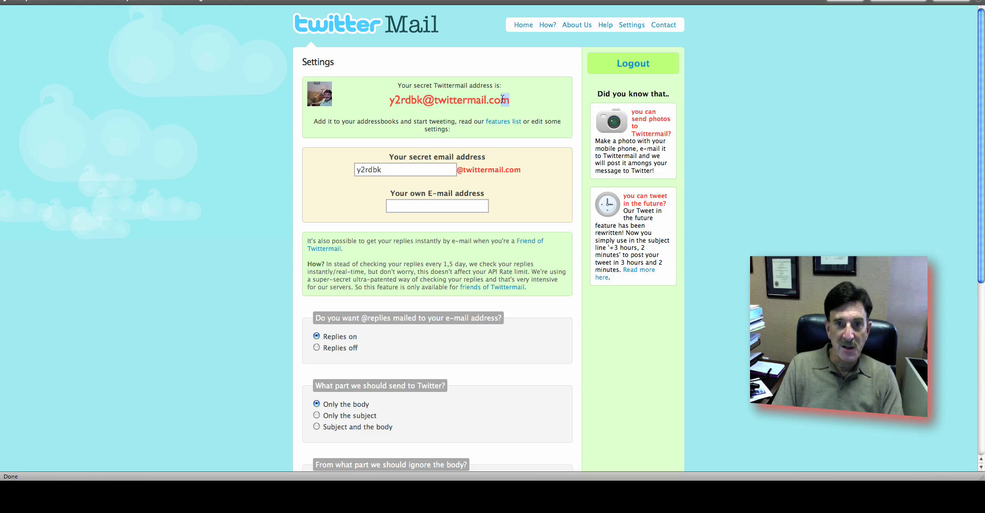
{"action": "left_click_drag", "start_coordinate": [502, 99], "coordinate": [400, 99]}
{"action": "right_click", "coordinate": [398, 101]}
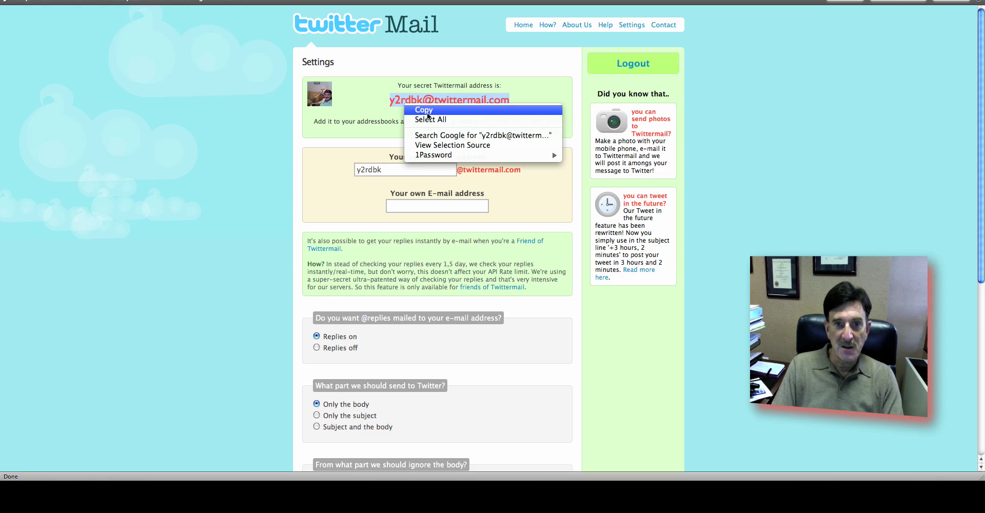
{"action": "left_click", "coordinate": [427, 112]}
{"action": "key", "text": "super+Tab"}
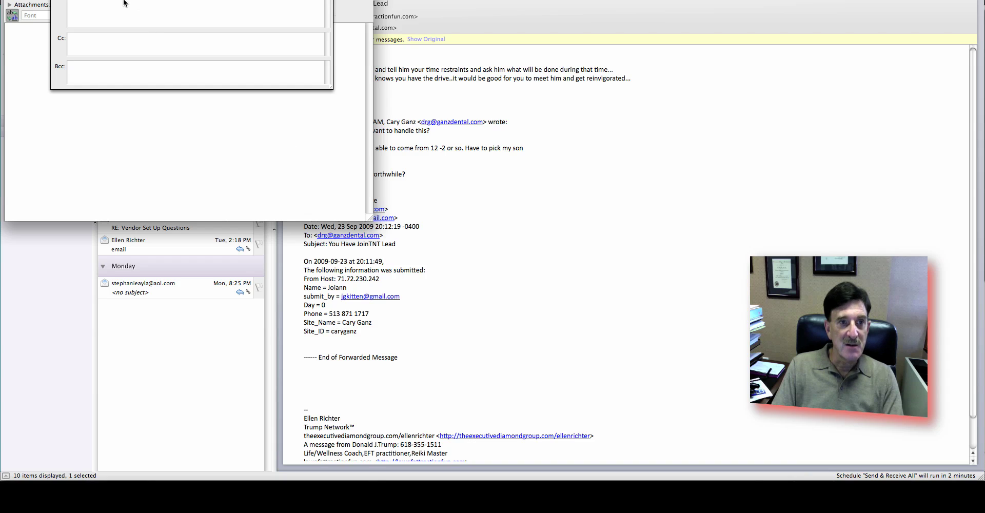
{"action": "right_click", "coordinate": [92, 3]}
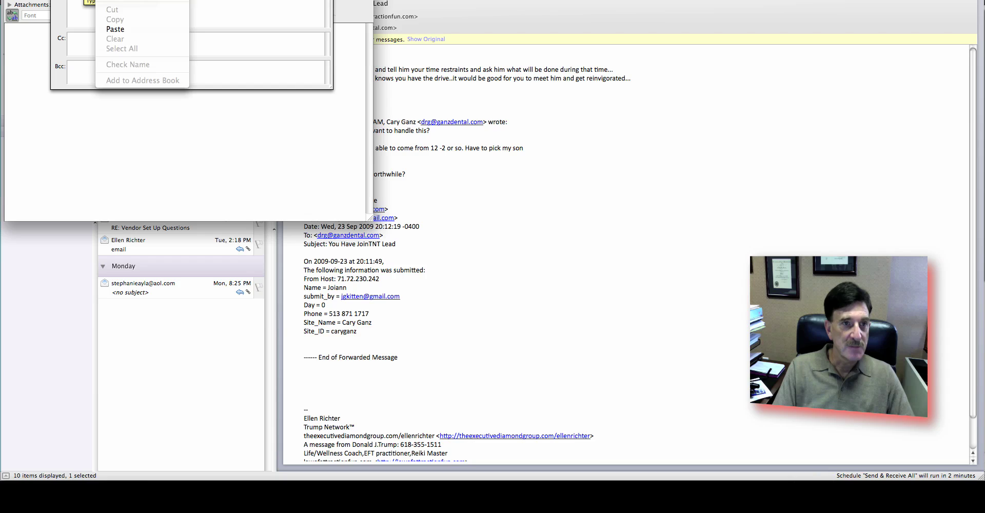
{"action": "left_click", "coordinate": [122, 30]}
{"action": "left_click", "coordinate": [94, 179]}
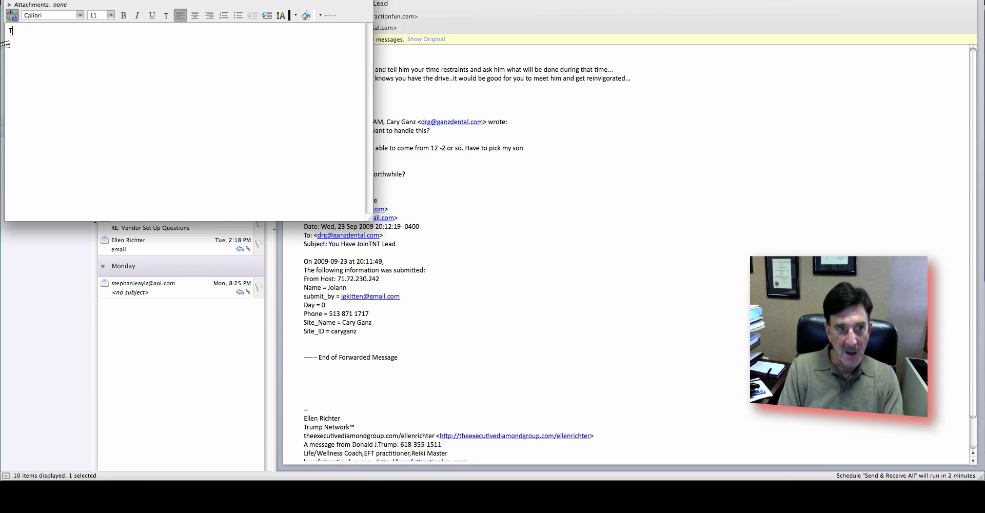
{"action": "type", "text": "This is a"}
{"action": "key", "text": "BackSpace"}
{"action": "key", "text": "BackSpace"}
{"action": "key", "text": "BackSpace"}
{"action": "key", "text": "BackSpace"}
{"action": "key", "text": "BackSpace"}
{"action": "key", "text": "BackSpace"}
{"action": "key", "text": "BackSpace"}
{"action": "key", "text": "BackSpace"}
{"action": "key", "text": "BackSpace"}
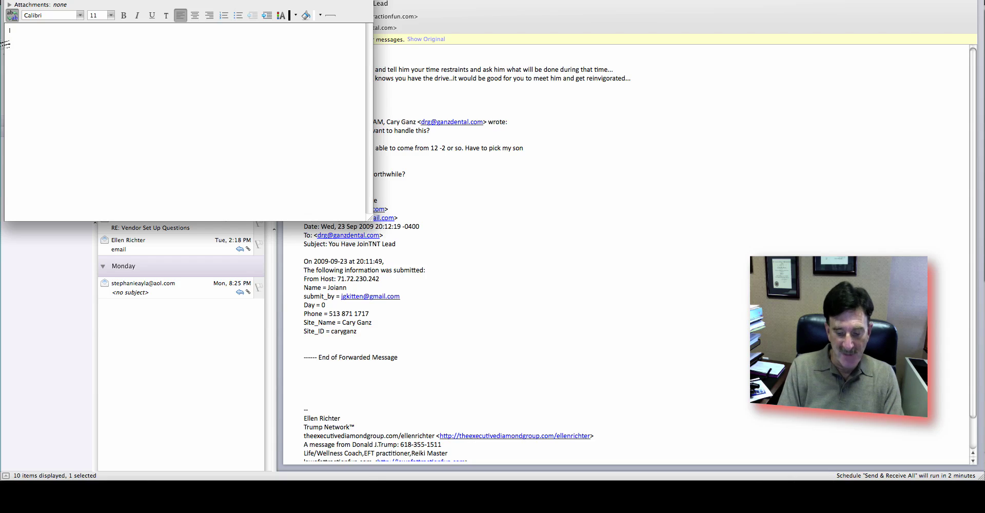
{"action": "type", "text": "If you're look"}
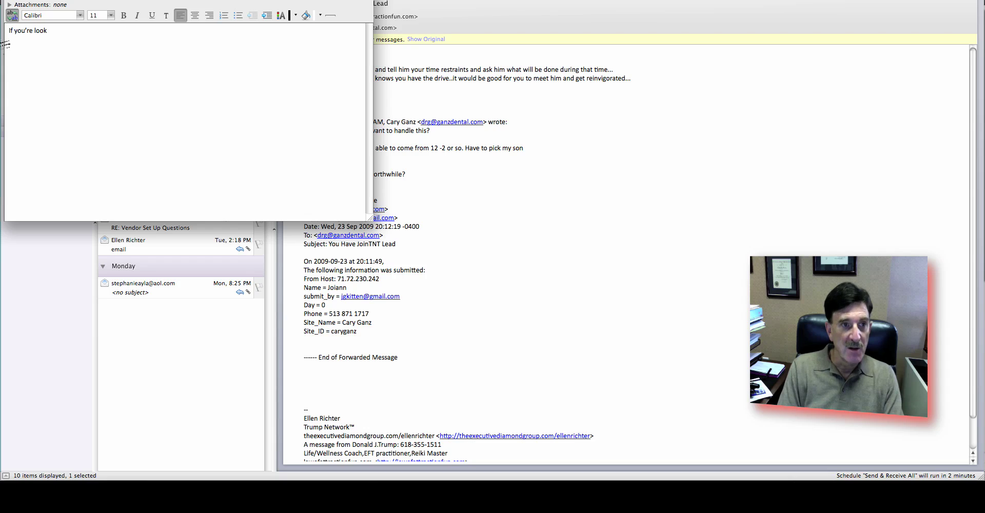
{"action": "type", "text": "ing for a gr"}
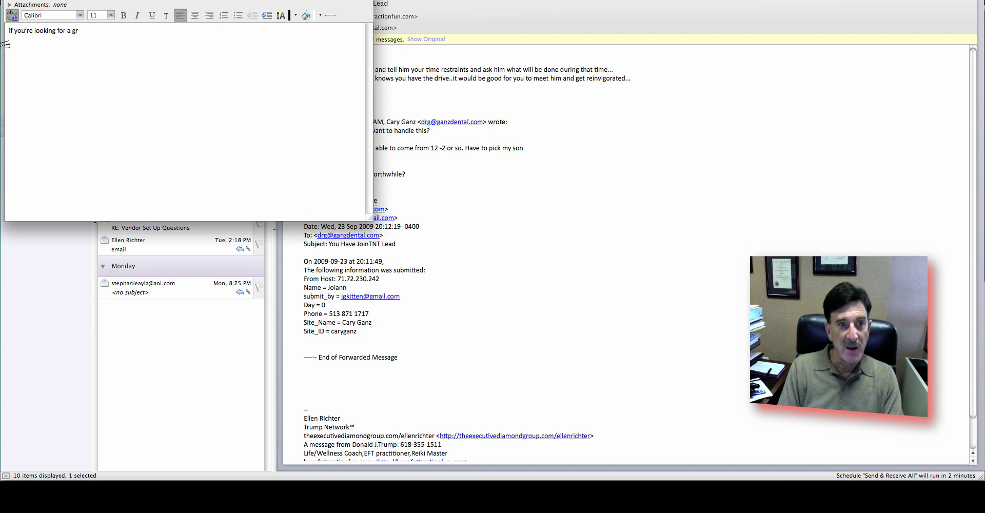
{"action": "type", "text": "eat way to ine"}
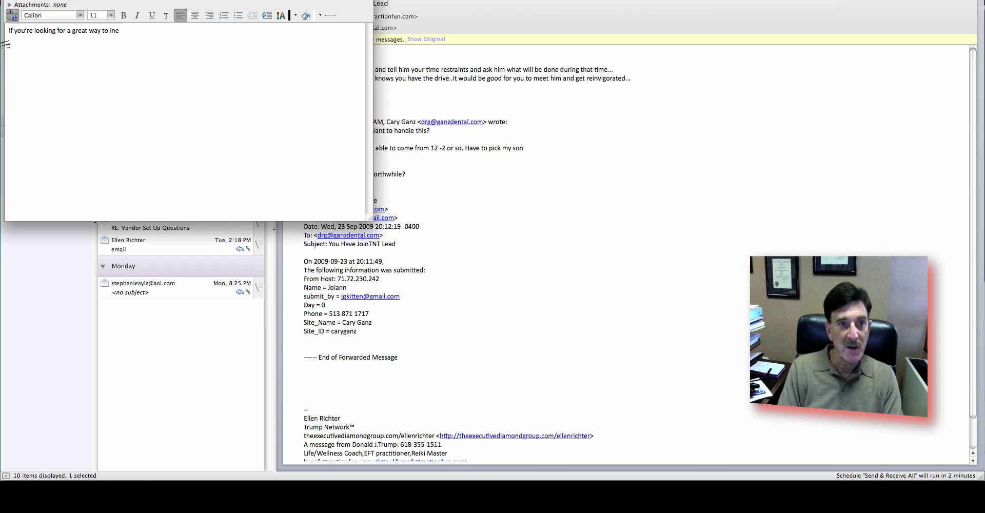
{"action": "type", "text": "ract"}
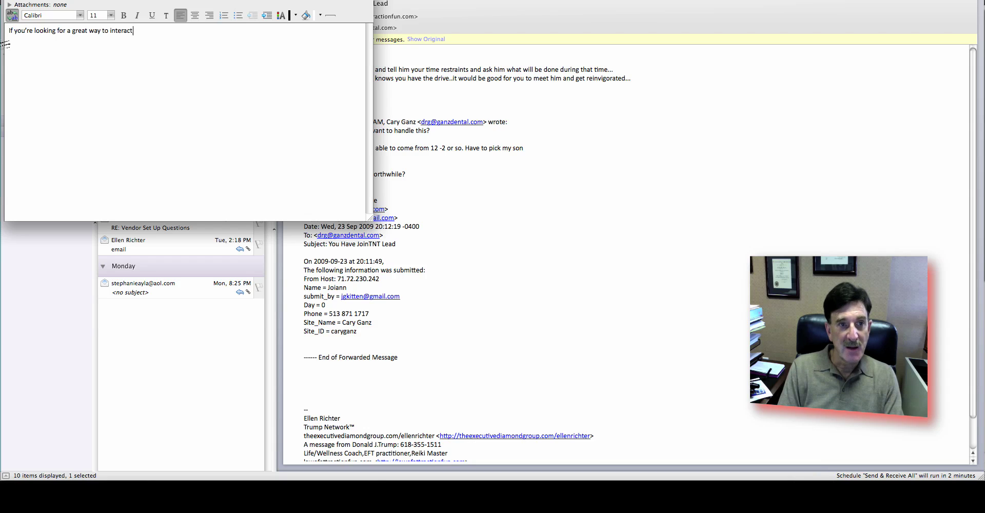
{"action": "type", "text": " with Twitter, use Twitter Mail"}
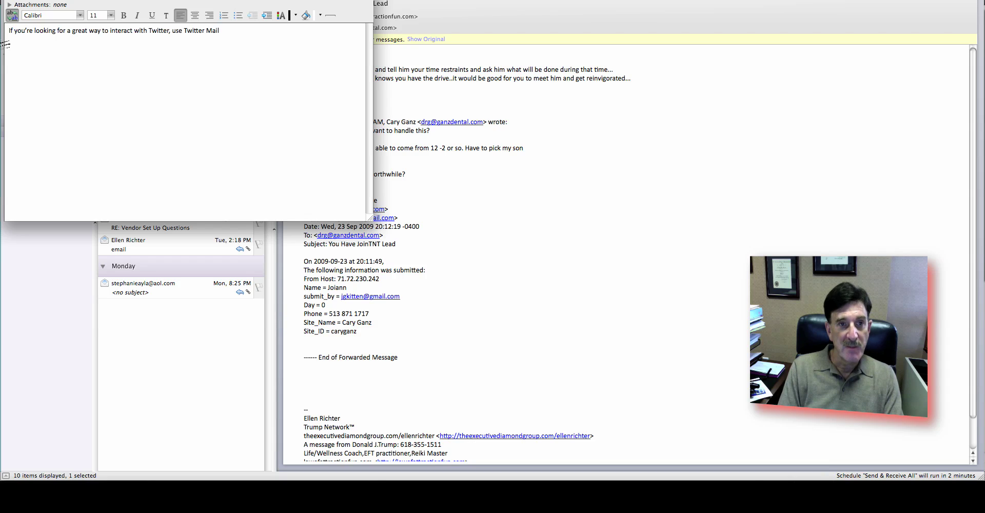
{"action": "type", "text": ". Check it out"}
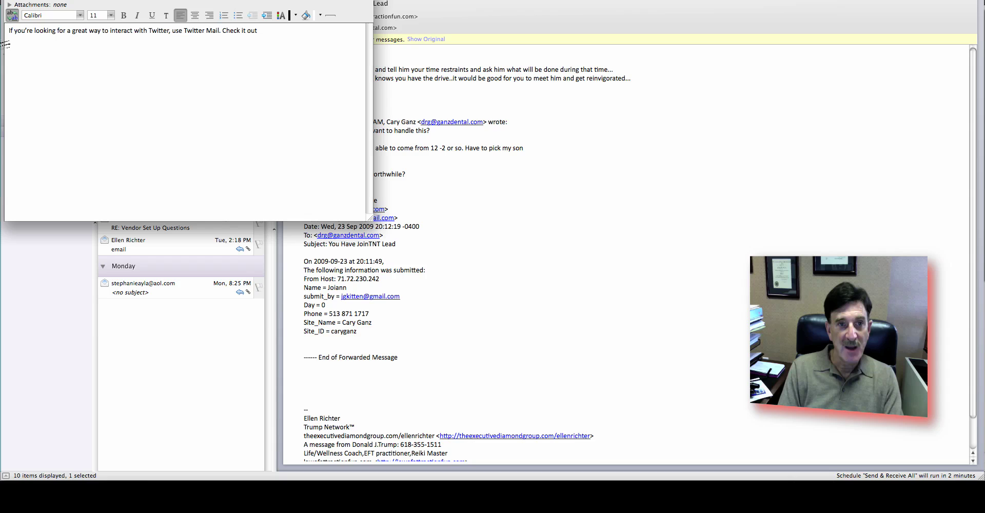
{"action": "type", "text": " at http"}
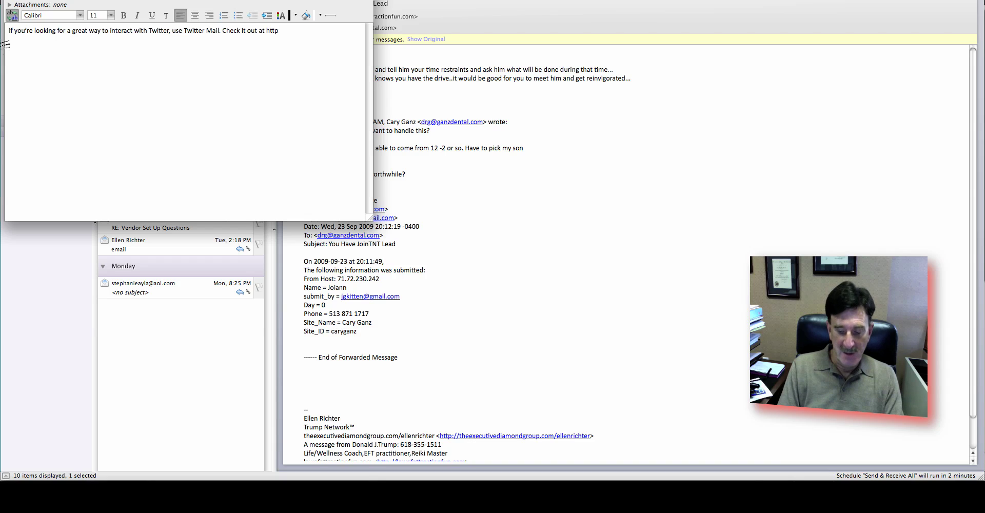
{"action": "type", "text": ":/www."}
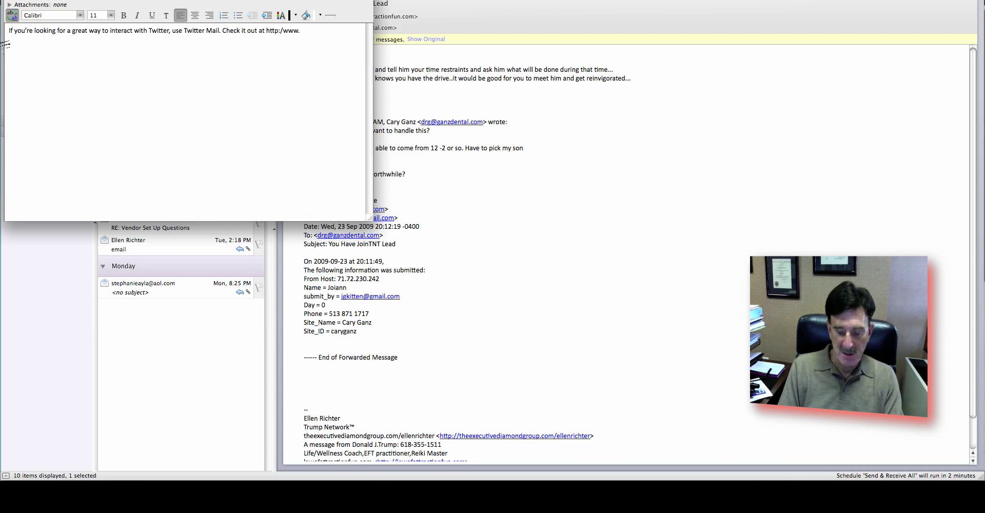
{"action": "type", "text": "twitterright.com"}
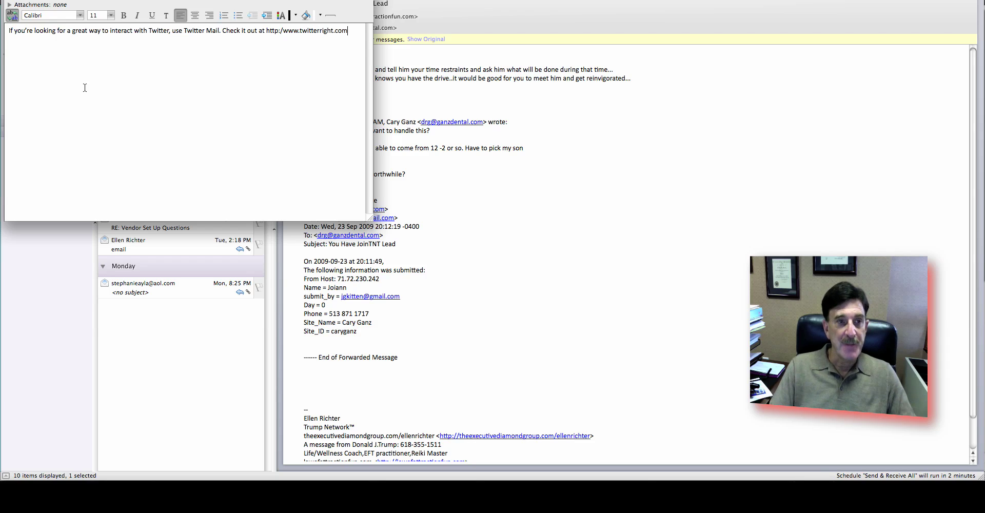
Send the finished email to the Twittermail address, cancelling the attempt to send it without a subject.
{"action": "key", "text": "super+Return"}
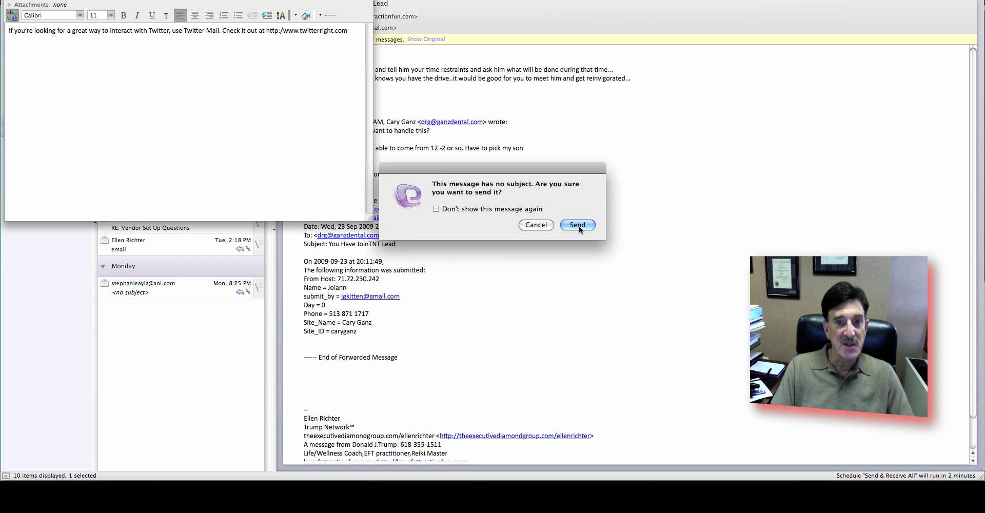
{"action": "left_click", "coordinate": [535, 225]}
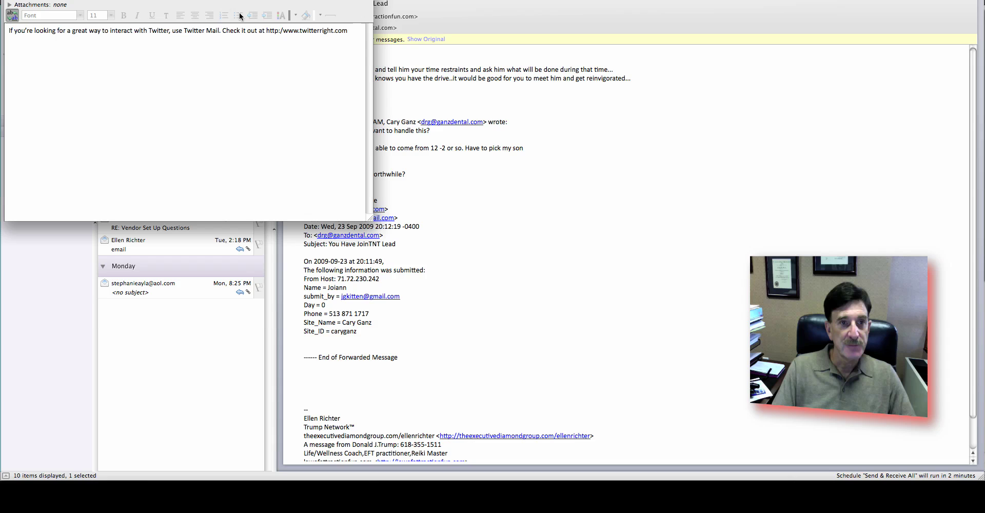
{"action": "key", "text": "super+Return"}
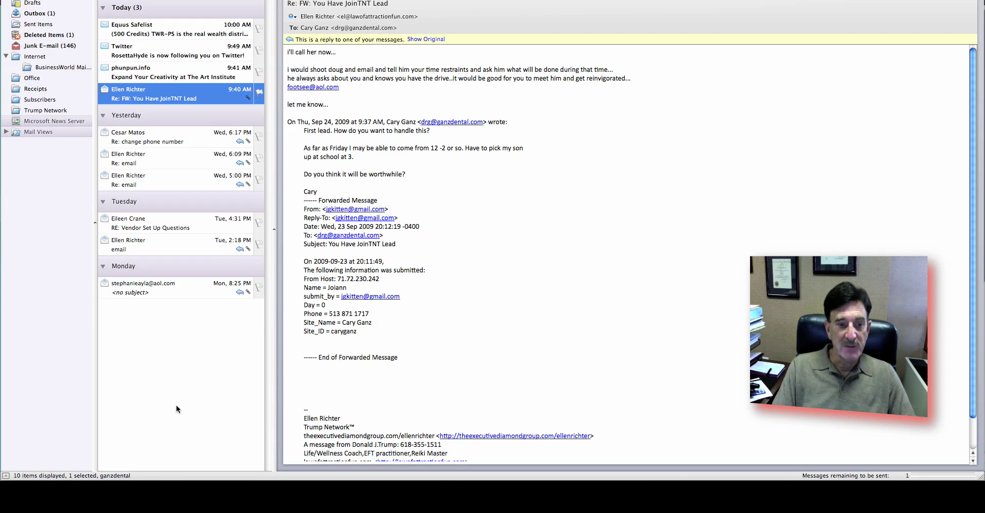
Switch to Firefox and refresh the Twitter profile page to check for the emailed tweet.
{"action": "left_click", "coordinate": [115, 493]}
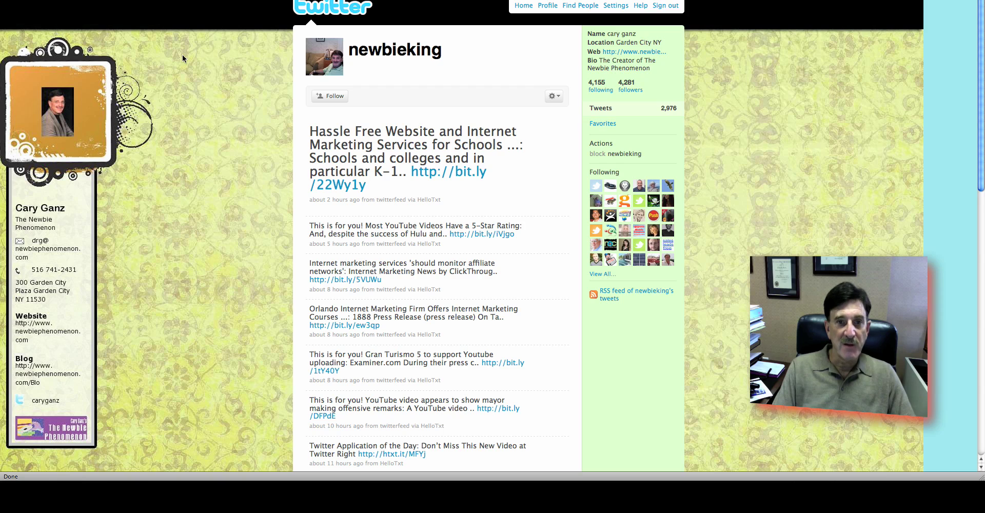
{"action": "key", "text": "super+r"}
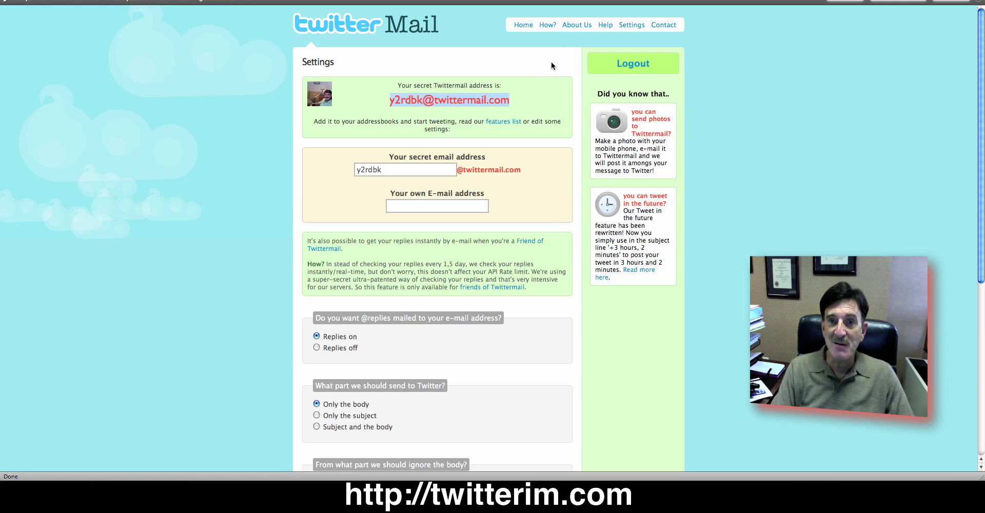
Save the Twittermail settings with their current options.
{"action": "scroll", "coordinate": [565, 220], "scroll_direction": "down", "scroll_amount": 10}
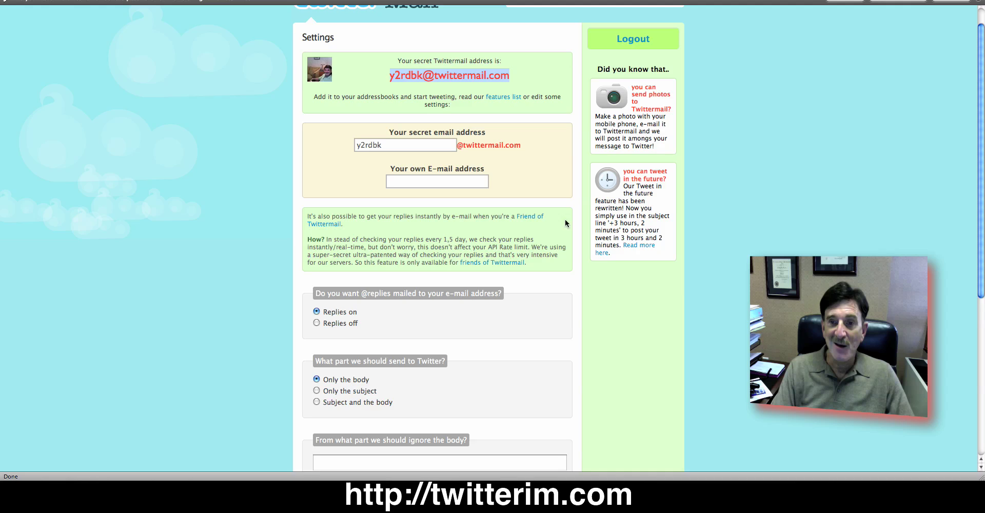
{"action": "scroll", "coordinate": [528, 252], "scroll_direction": "down", "scroll_amount": 1}
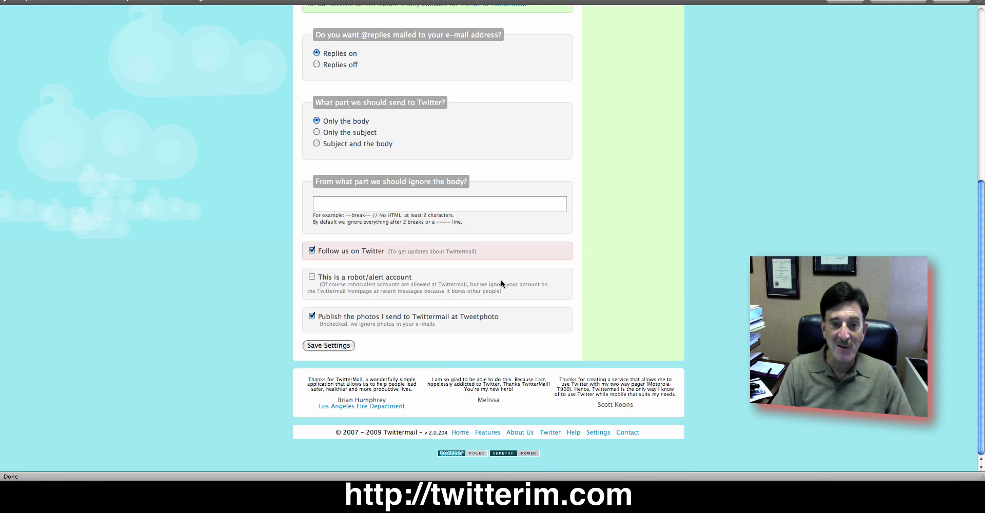
{"action": "left_click", "coordinate": [343, 345]}
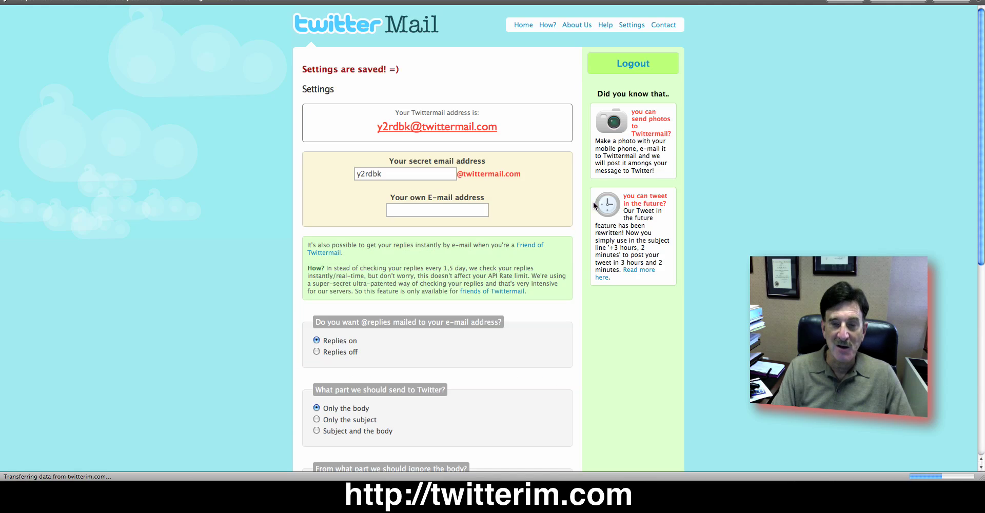